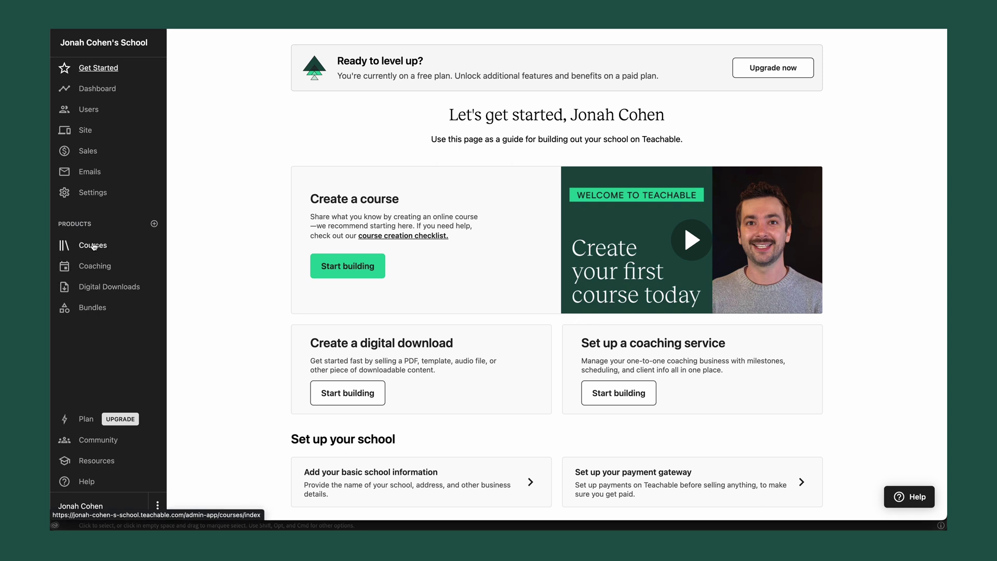
Create a new course named My First Course and start building it.
{"action": "left_click", "coordinate": [94, 246]}
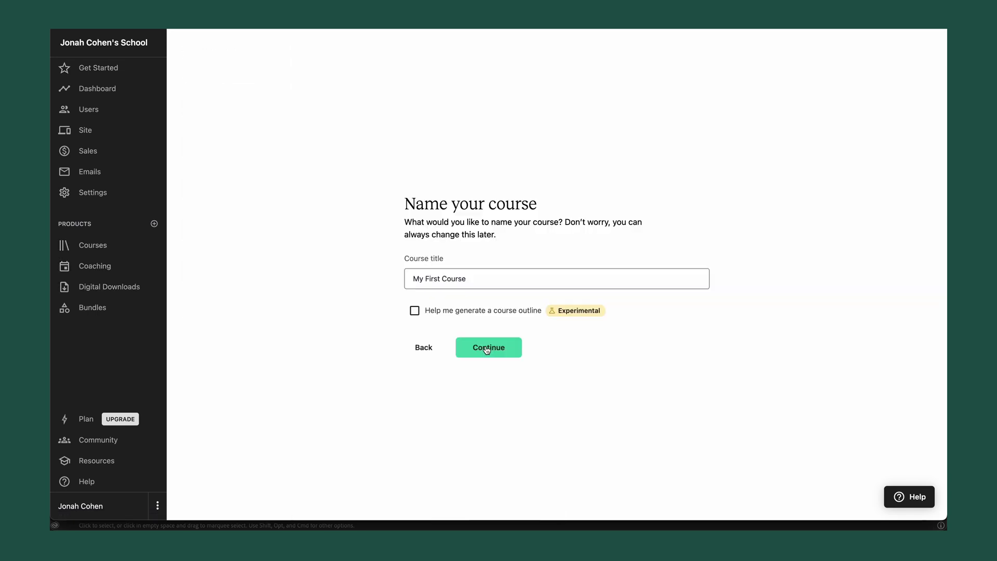
{"action": "left_click", "coordinate": [487, 344]}
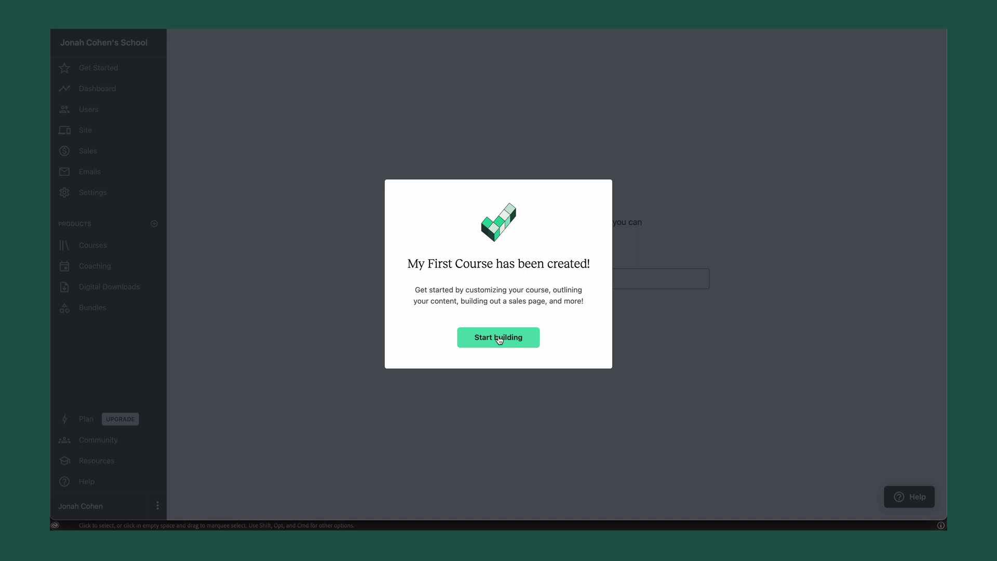
{"action": "left_click", "coordinate": [498, 338]}
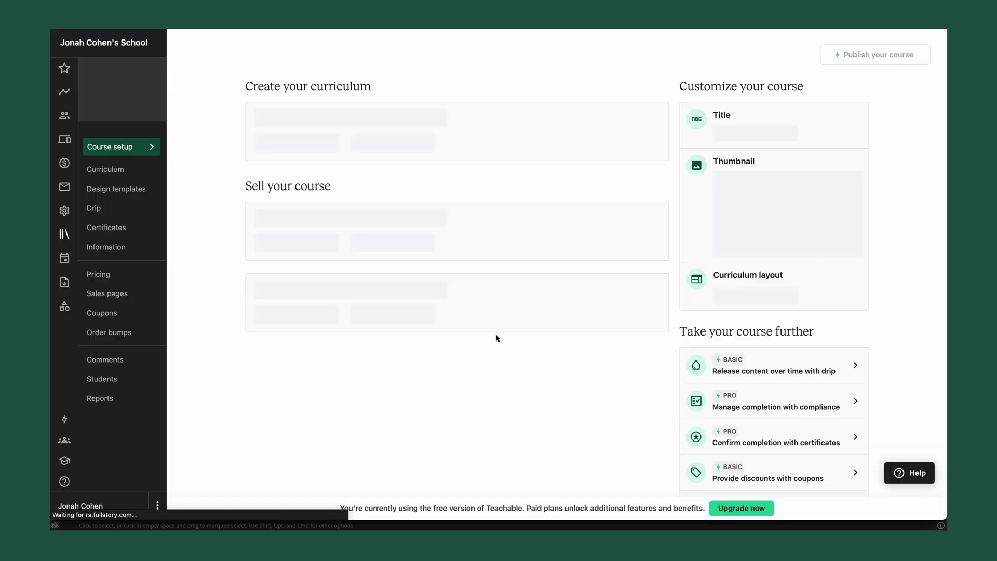
Add the BuildYourAudience.pdf workbook to the Welcome lesson and preview it as a student.
{"action": "left_click", "coordinate": [112, 170]}
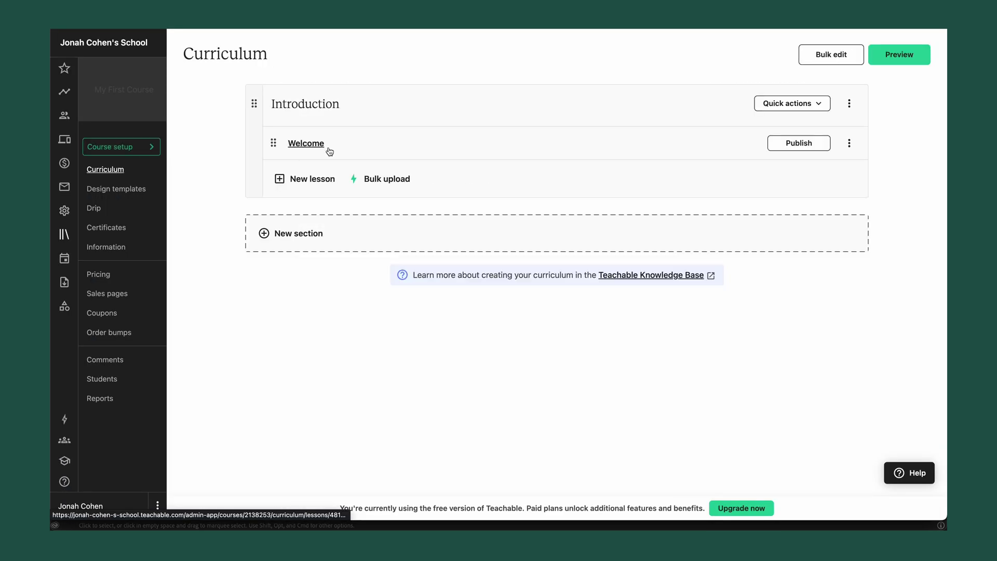
{"action": "left_click", "coordinate": [310, 144]}
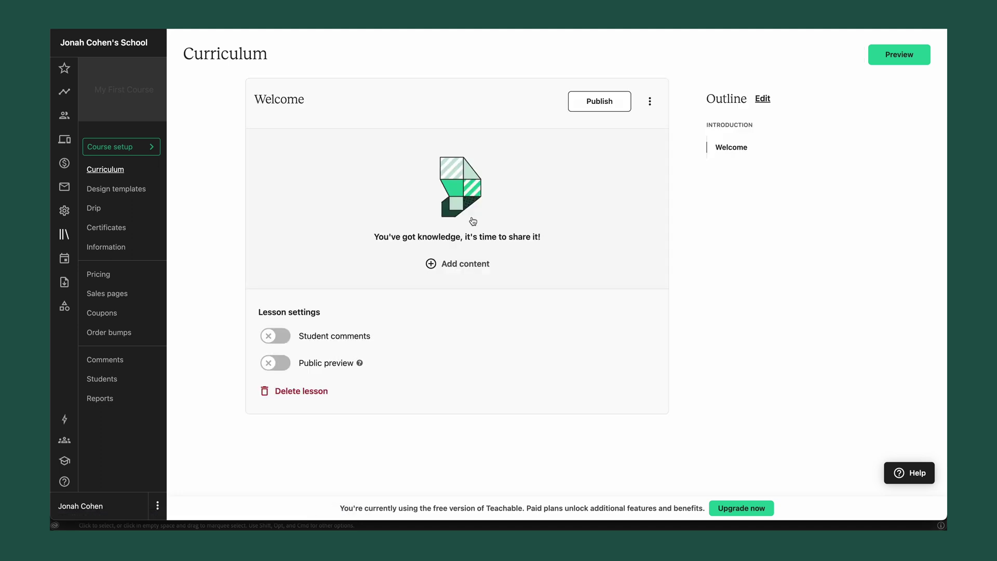
{"action": "left_click", "coordinate": [472, 221]}
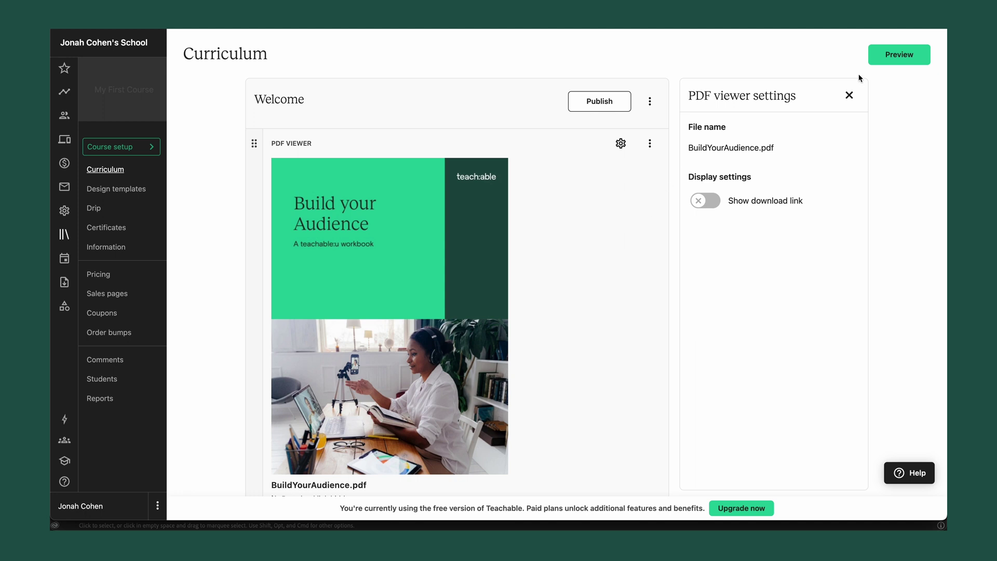
{"action": "left_click", "coordinate": [899, 57]}
{"action": "scroll", "coordinate": [863, 194], "scroll_direction": "up", "scroll_amount": 2}
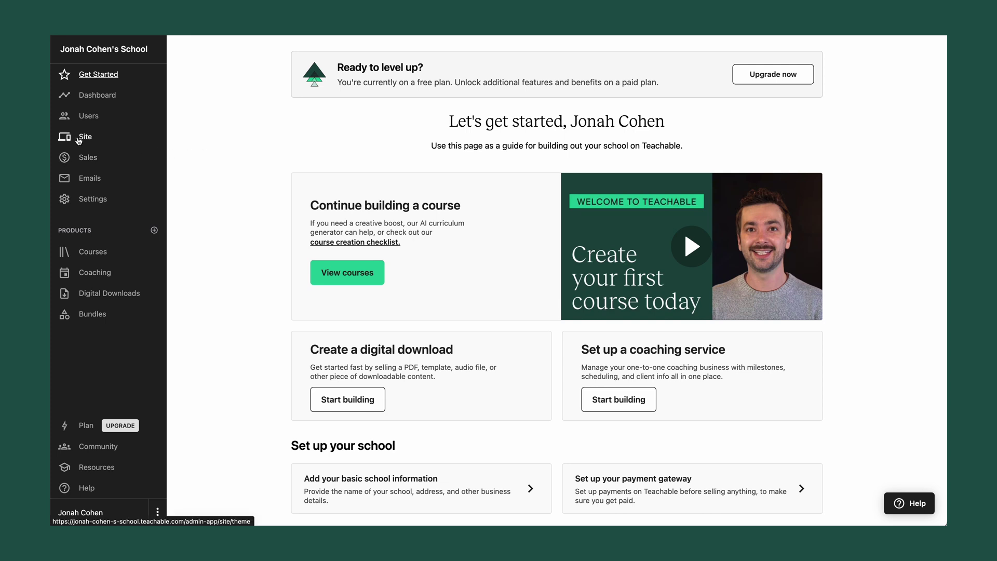
Add the teachable.com subdomain 'jonahsschool' in the school's Domains settings.
{"action": "left_click", "coordinate": [80, 140]}
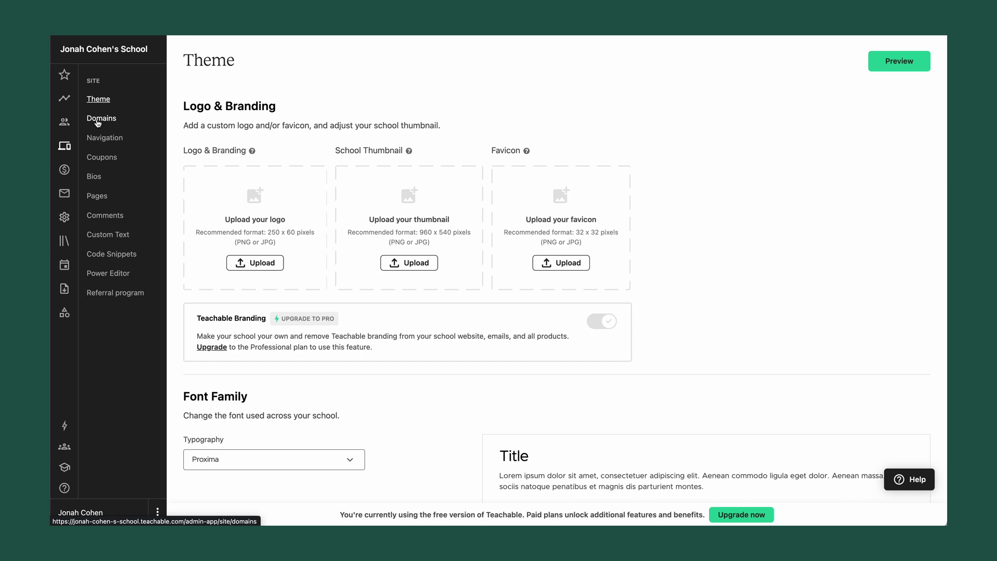
{"action": "left_click", "coordinate": [98, 121]}
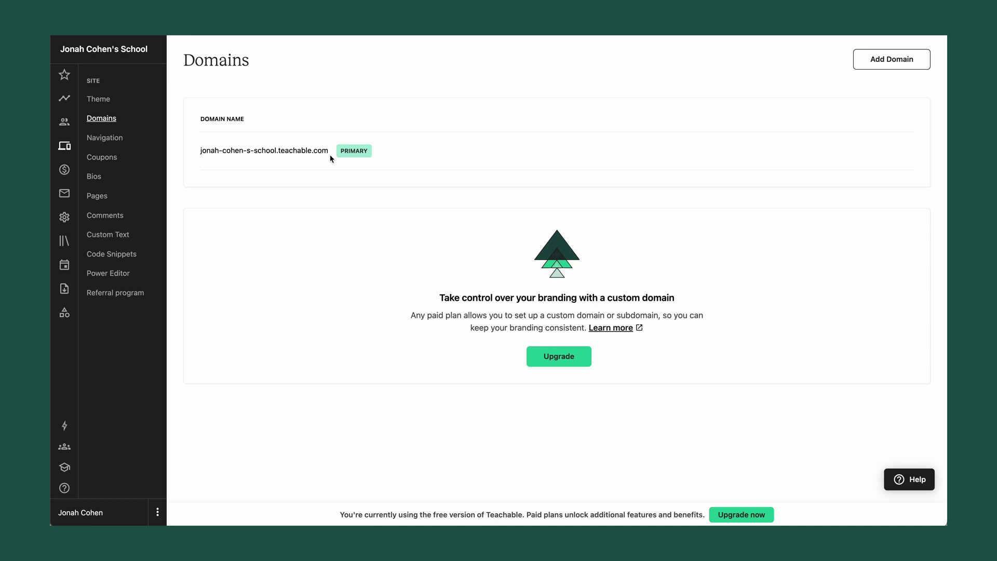
{"action": "left_click", "coordinate": [883, 63]}
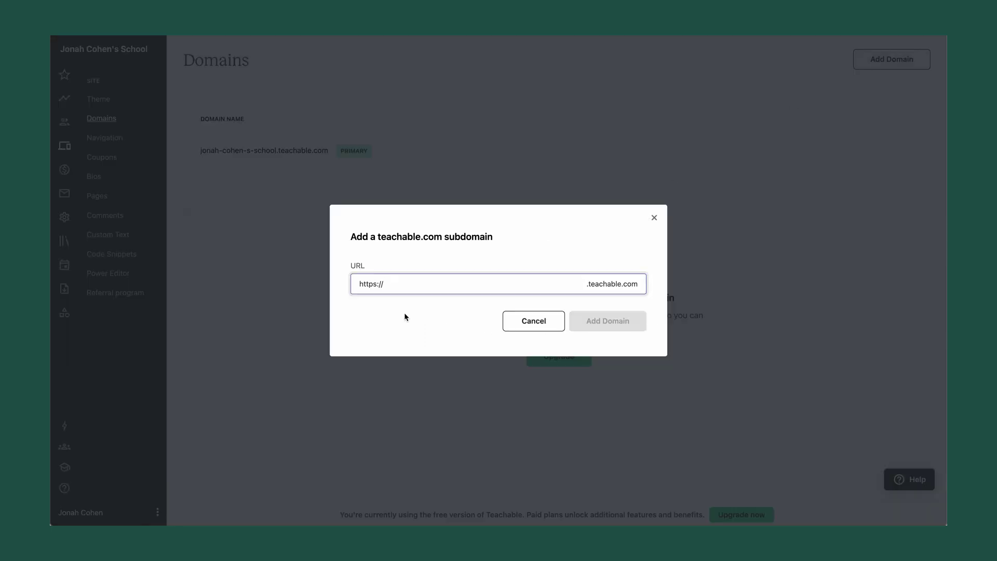
{"action": "type", "text": "jonahsschool"}
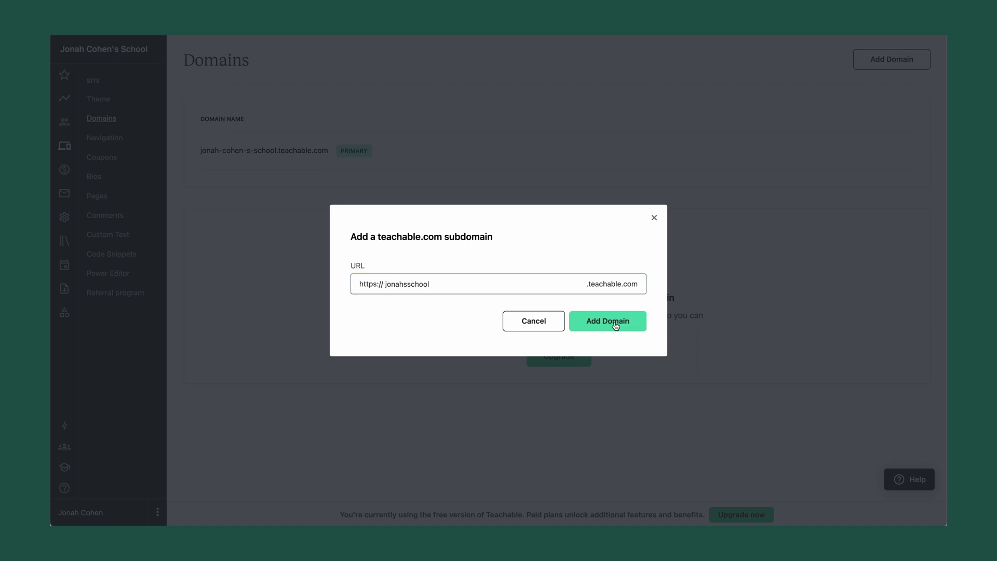
{"action": "left_click", "coordinate": [615, 325]}
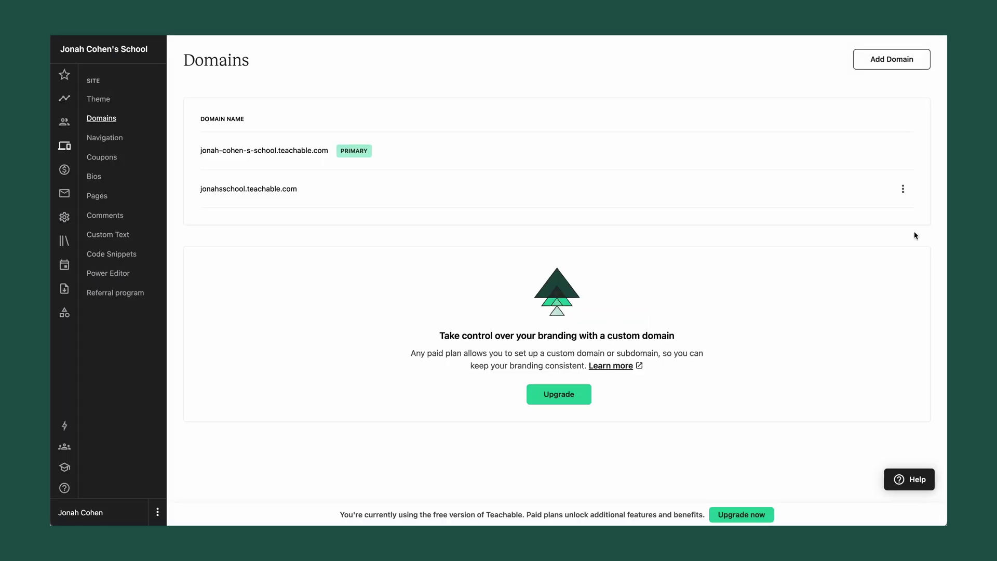
Make the jonahsschool subdomain the school's primary domain.
{"action": "left_click", "coordinate": [904, 193]}
{"action": "left_click", "coordinate": [904, 193]}
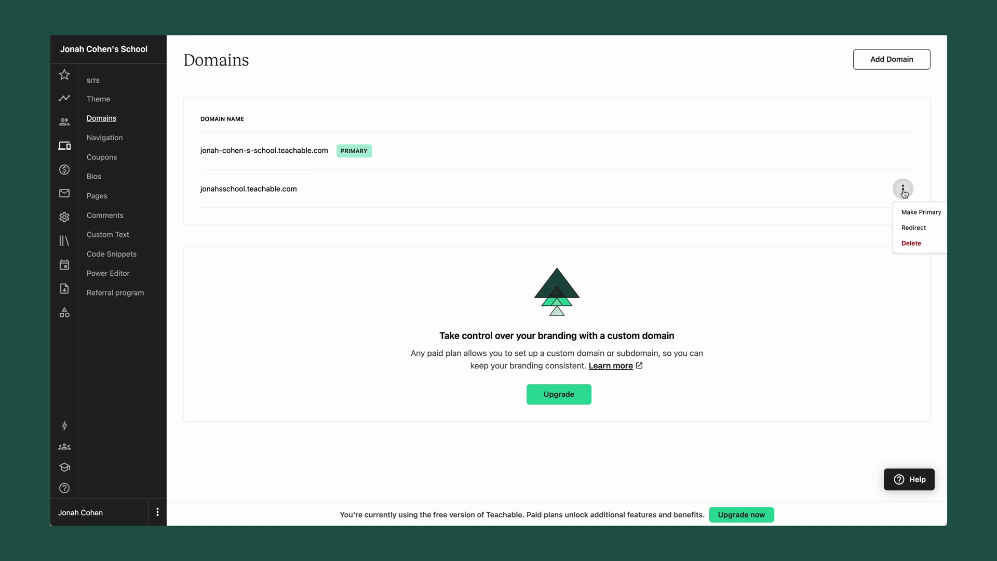
{"action": "left_click", "coordinate": [919, 211]}
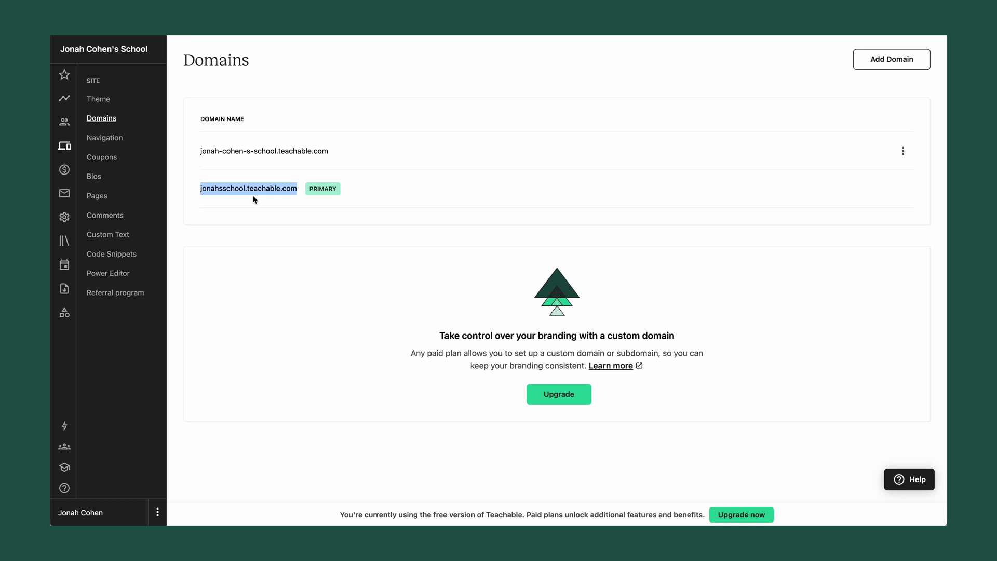
{"action": "left_click", "coordinate": [254, 199]}
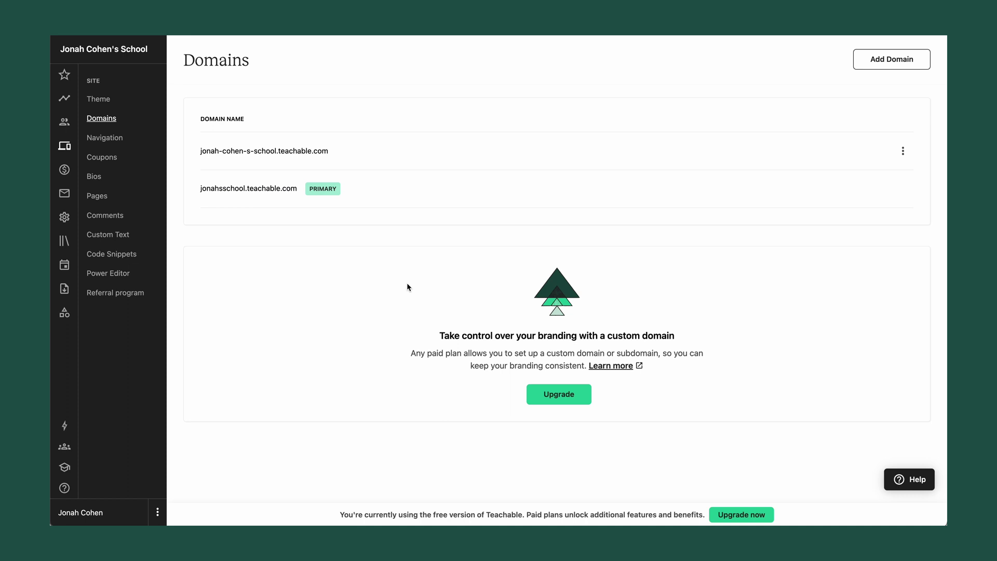
{"action": "left_click", "coordinate": [103, 198]}
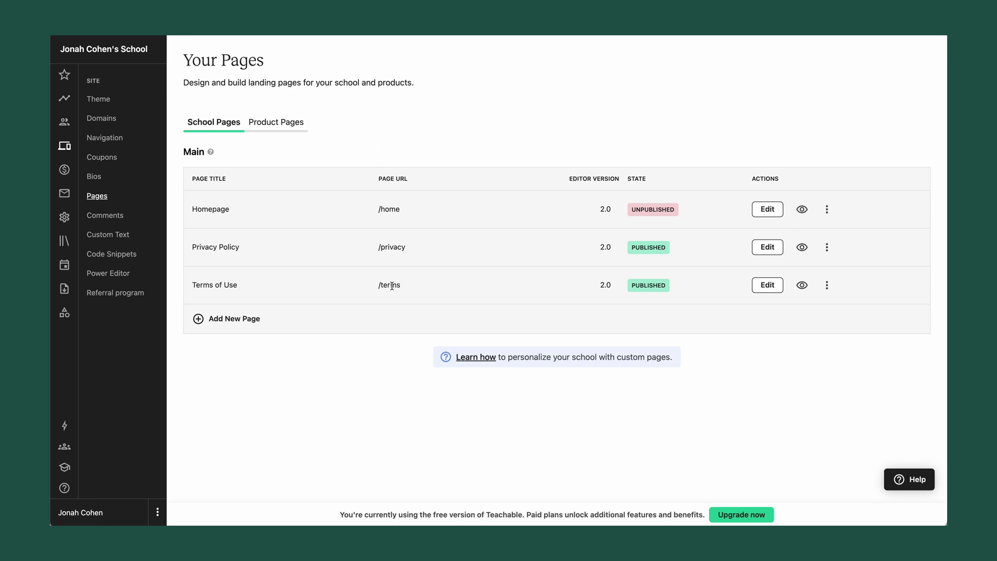
Copy the URL of My First Course's sales page from Product Pages.
{"action": "left_click", "coordinate": [276, 121]}
{"action": "left_click", "coordinate": [276, 155]}
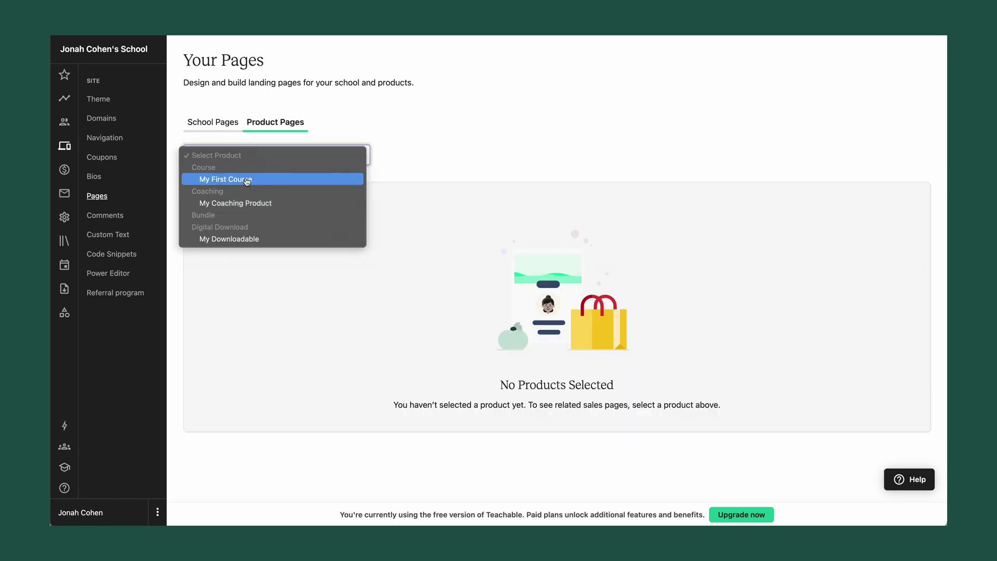
{"action": "left_click", "coordinate": [247, 179]}
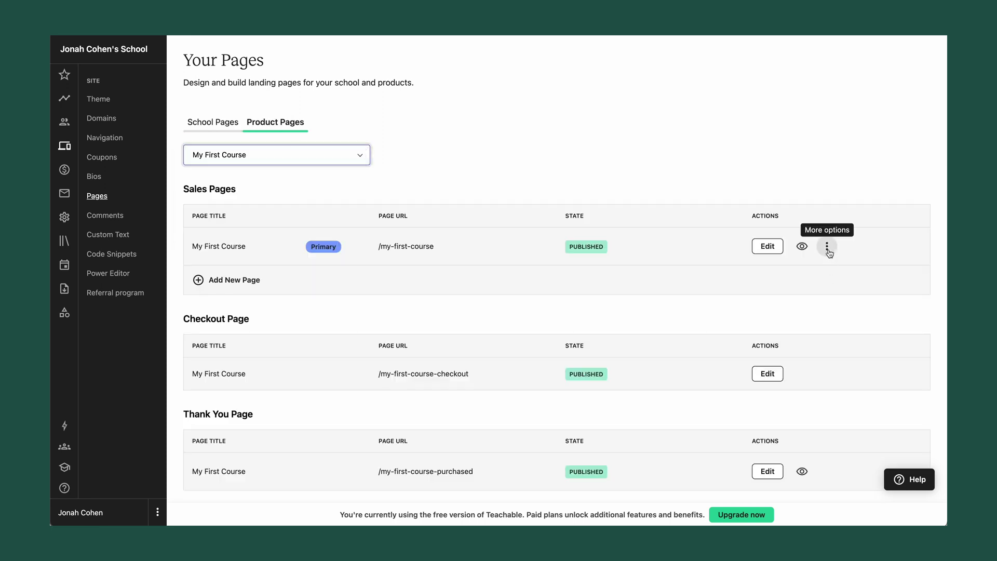
{"action": "left_click", "coordinate": [827, 250]}
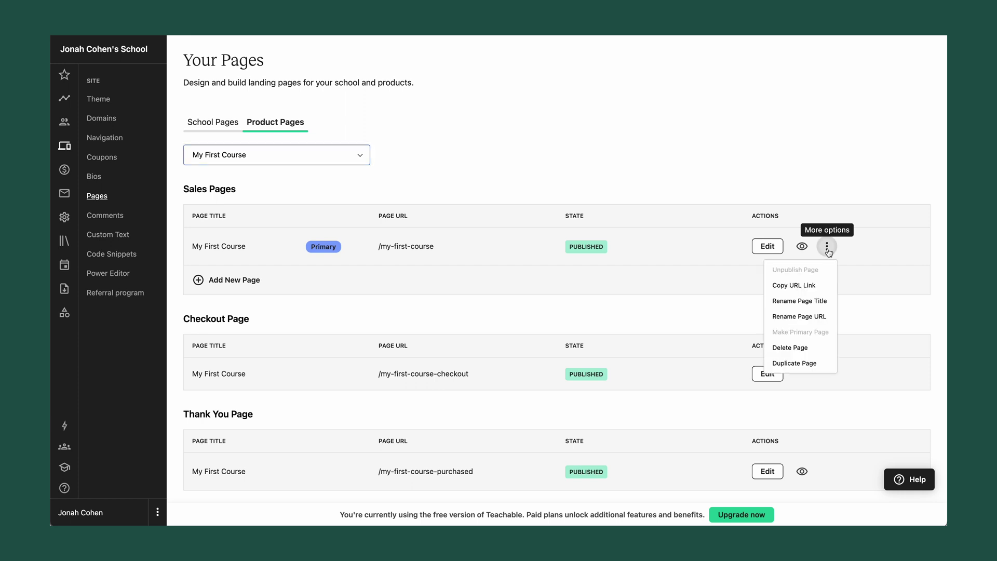
{"action": "left_click", "coordinate": [803, 292]}
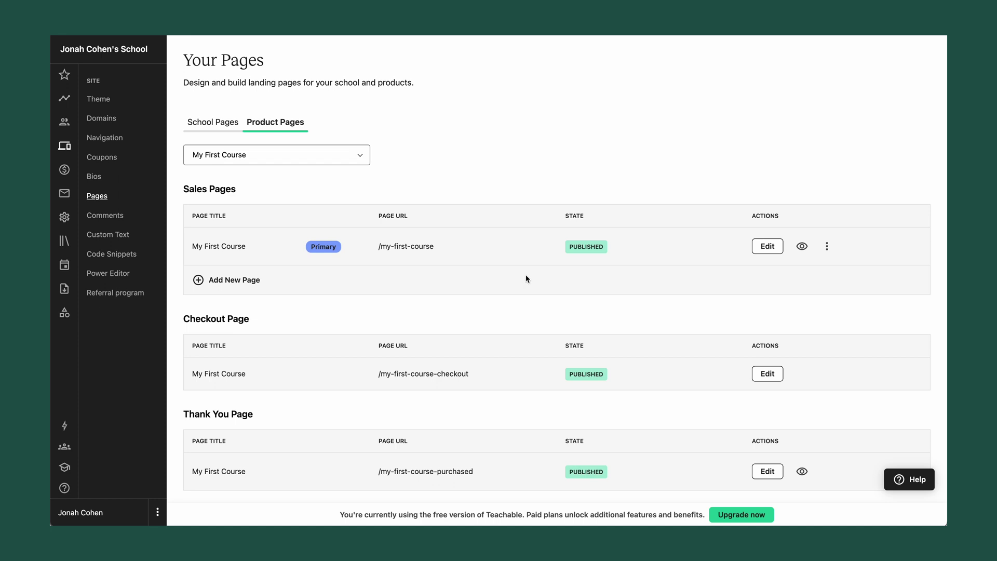
{"action": "left_click", "coordinate": [98, 196]}
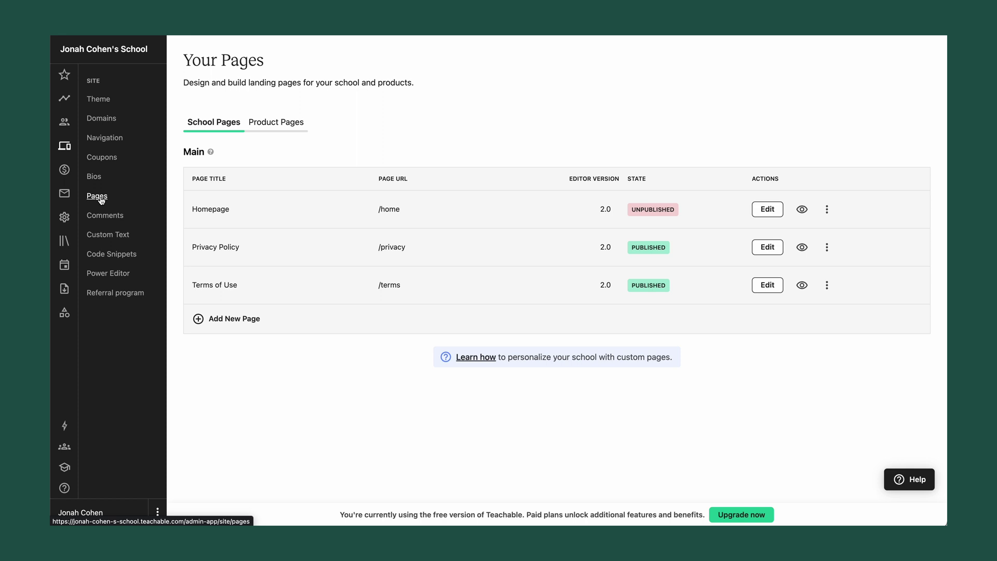
{"action": "left_click", "coordinate": [112, 143]}
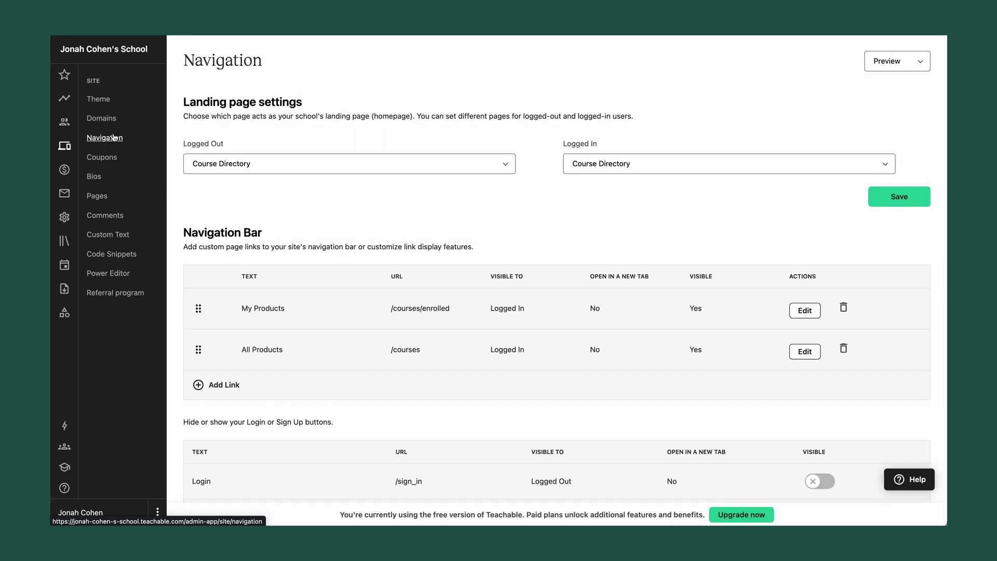
Keep Course Directory as the landing page for both logged-out and logged-in visitors.
{"action": "left_click", "coordinate": [284, 166]}
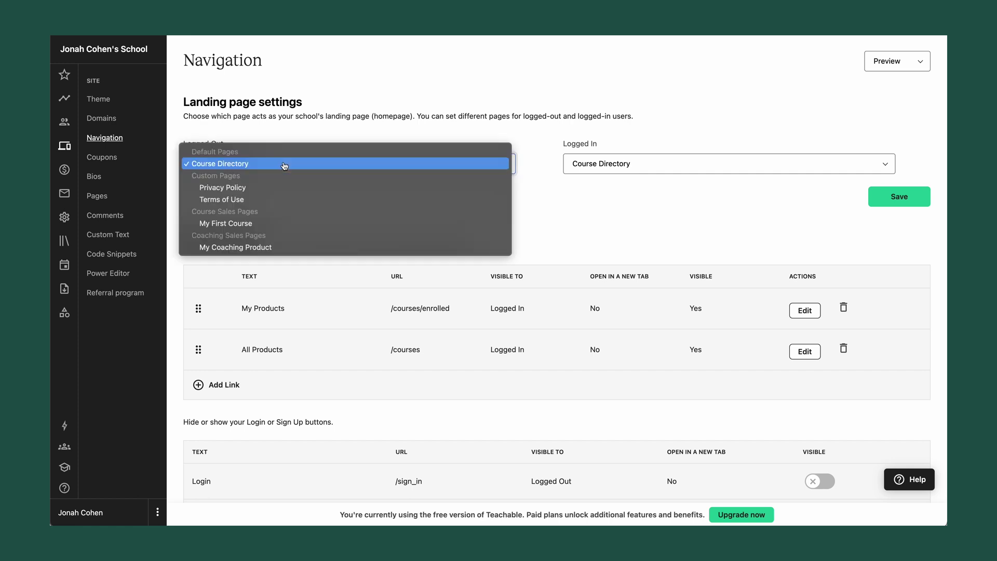
{"action": "left_click", "coordinate": [284, 165]}
{"action": "left_click", "coordinate": [613, 170]}
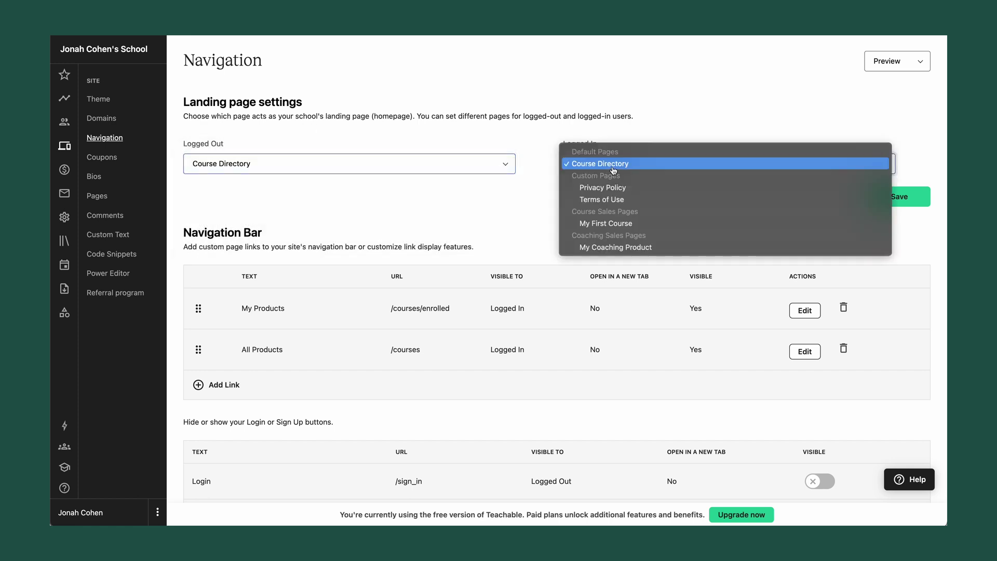
{"action": "left_click", "coordinate": [613, 167]}
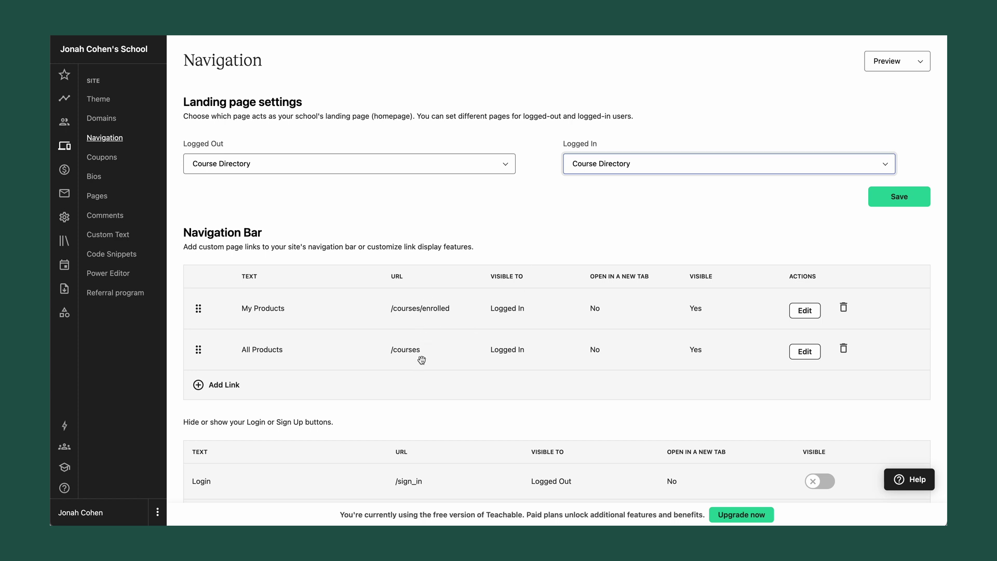
{"action": "scroll", "coordinate": [421, 360], "scroll_direction": "down", "scroll_amount": 5}
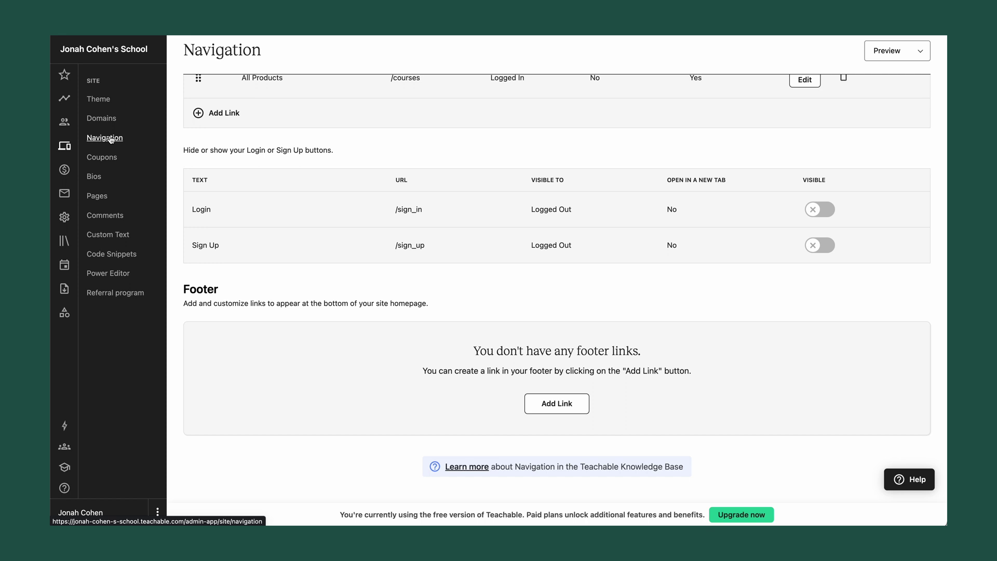
Review the Theme's Logo & Branding, Font Family and Color Palette settings.
{"action": "left_click", "coordinate": [103, 103]}
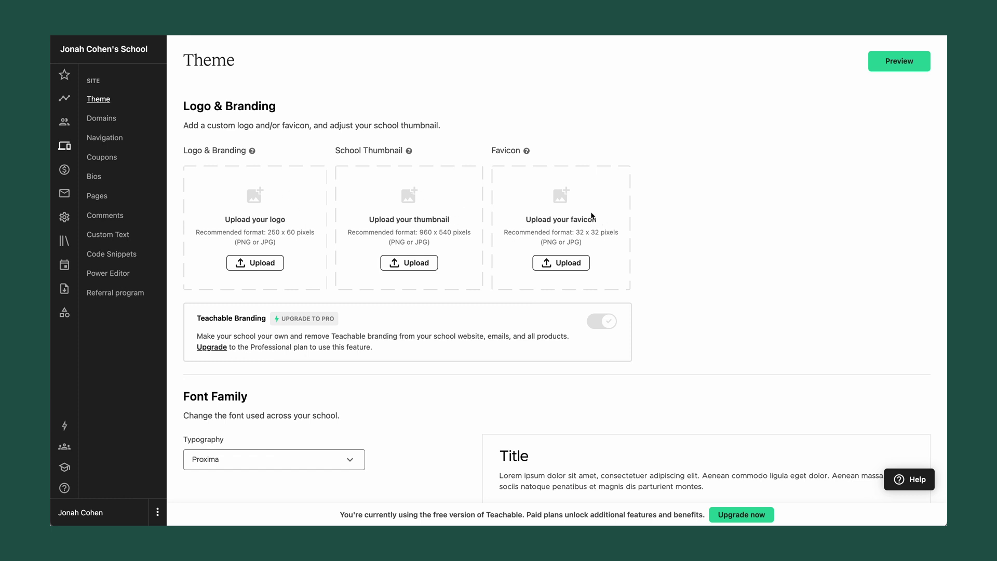
{"action": "scroll", "coordinate": [577, 223], "scroll_direction": "down", "scroll_amount": 4}
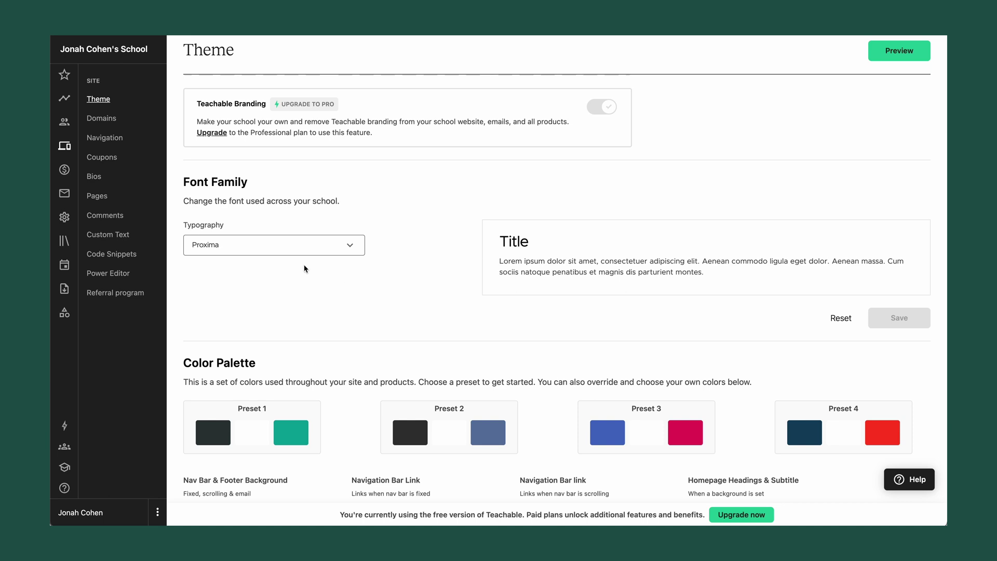
{"action": "scroll", "coordinate": [305, 268], "scroll_direction": "down", "scroll_amount": 4}
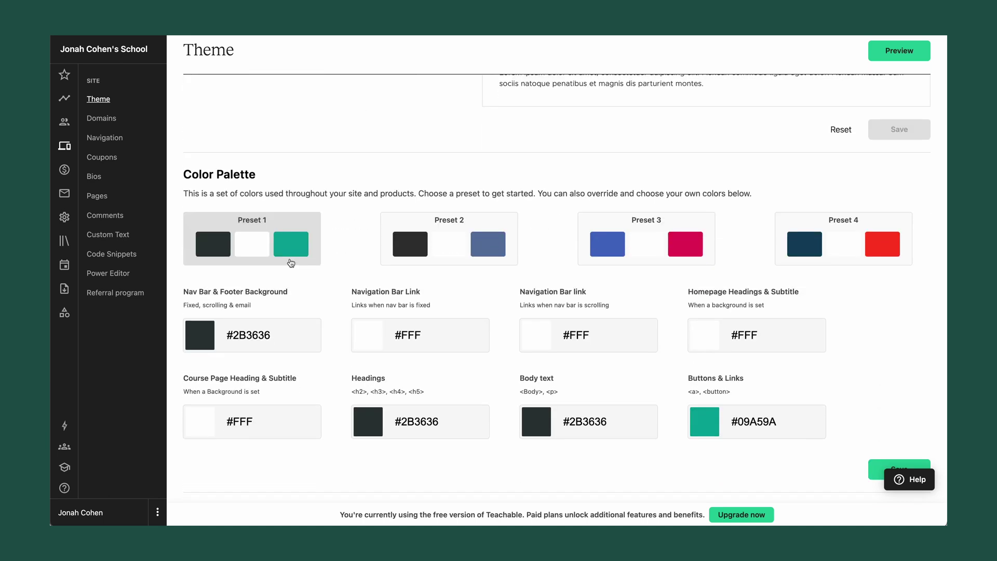
{"action": "scroll", "coordinate": [291, 263], "scroll_direction": "down", "scroll_amount": 2}
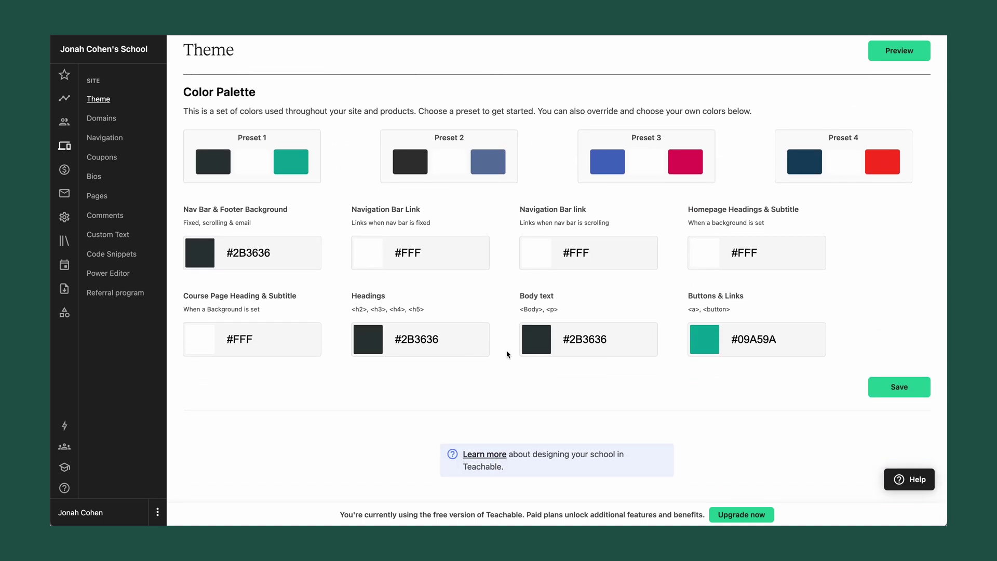
{"action": "scroll", "coordinate": [737, 345], "scroll_direction": "up", "scroll_amount": 10}
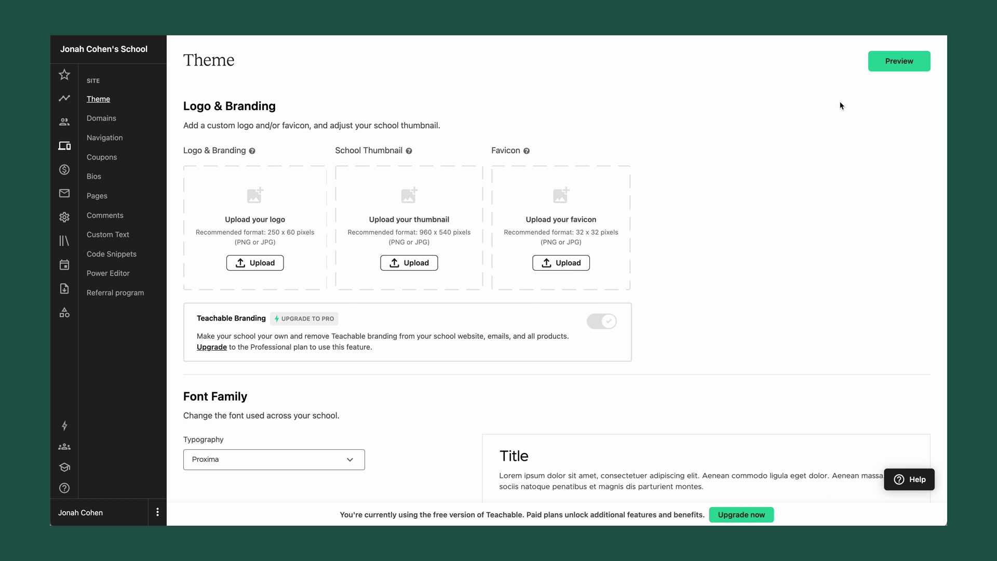
Preview the public JCSound Academy homepage and visit its login page.
{"action": "left_click", "coordinate": [897, 63]}
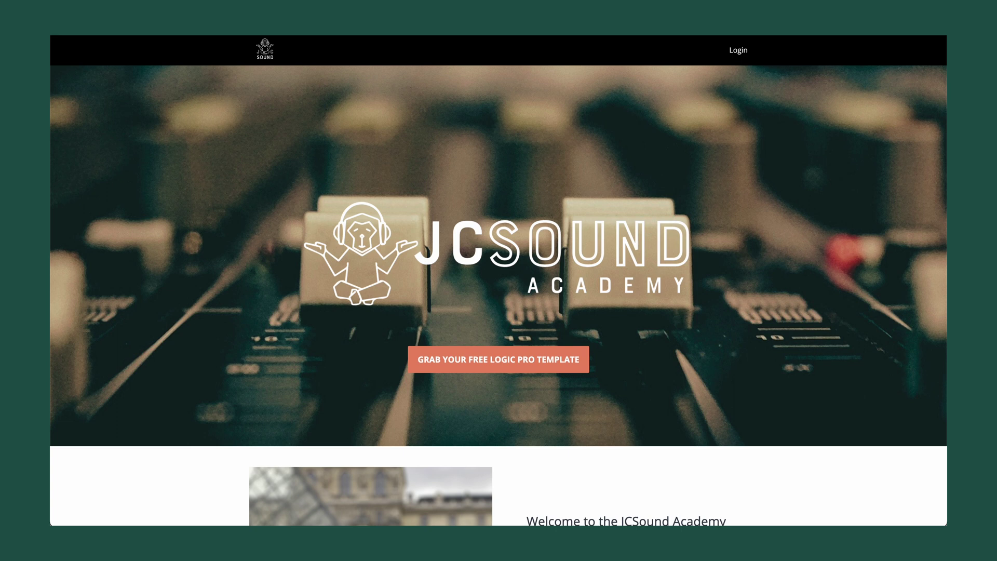
{"action": "left_click", "coordinate": [741, 52]}
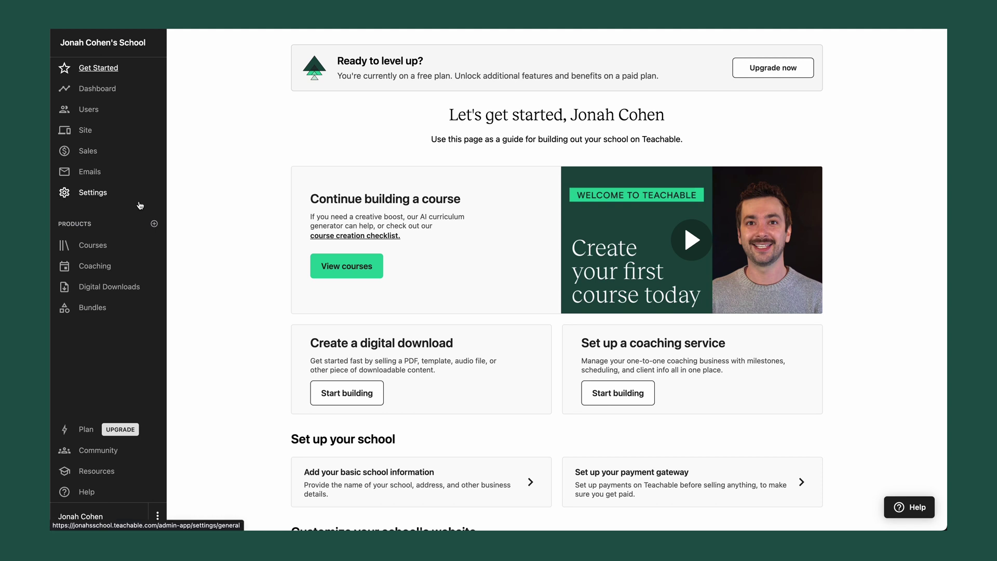
In Payments settings, keep the payout frequency at Daily.
{"action": "left_click", "coordinate": [99, 193]}
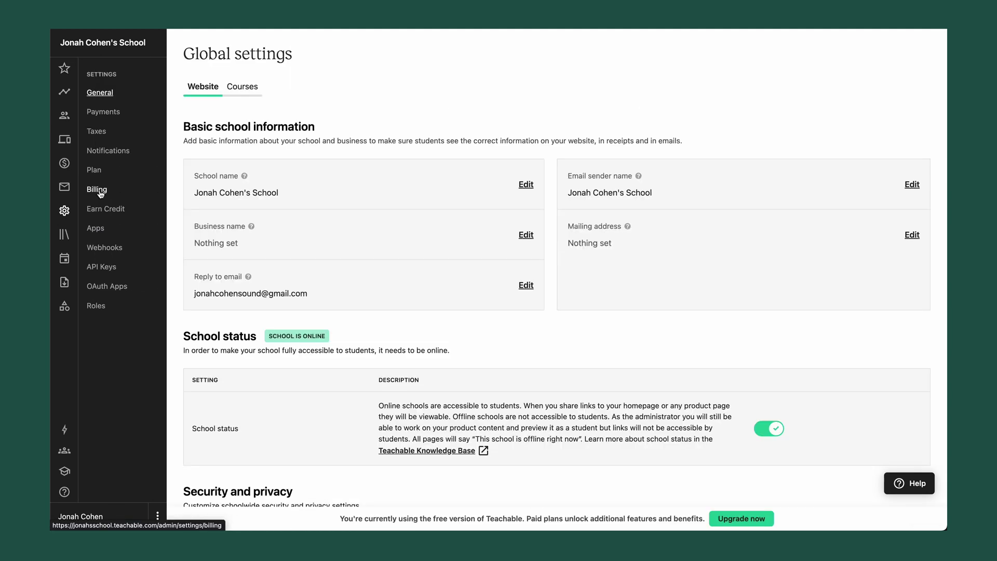
{"action": "left_click", "coordinate": [102, 113]}
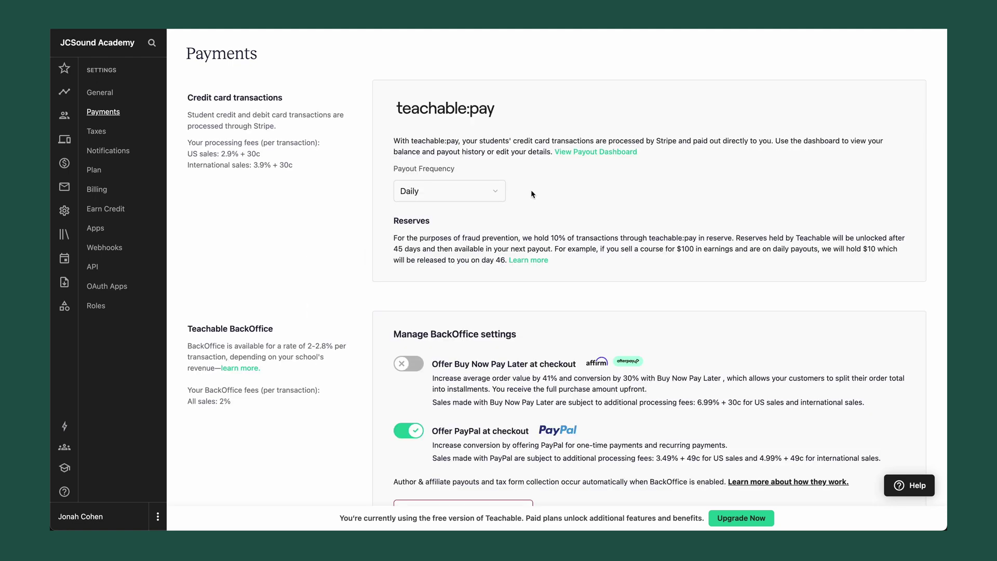
{"action": "left_click", "coordinate": [498, 191]}
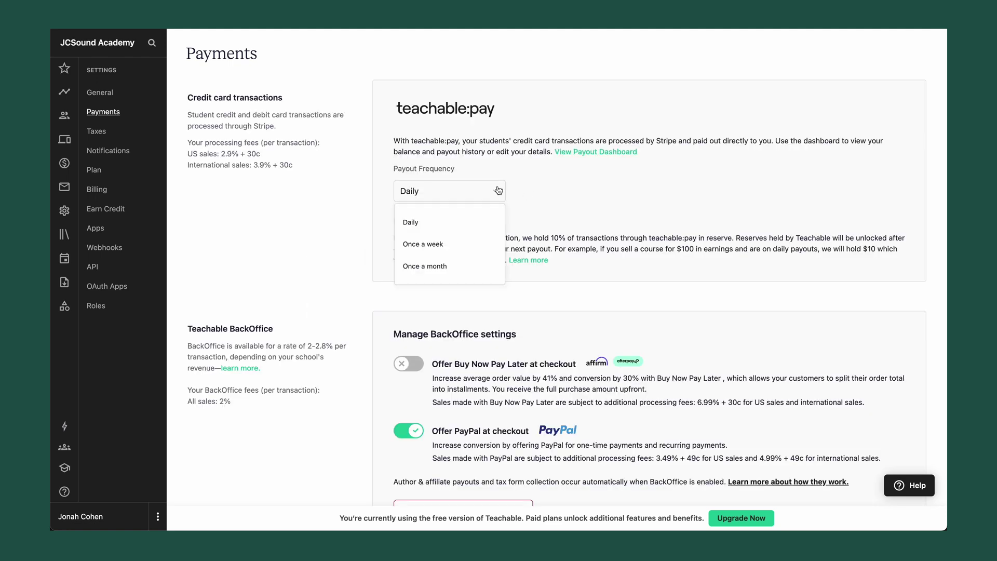
{"action": "left_click", "coordinate": [498, 191]}
Confirm PayPal at checkout is on and Buy Now Pay Later off, then view the payout dashboard.
{"action": "scroll", "coordinate": [480, 349], "scroll_direction": "down", "scroll_amount": 2}
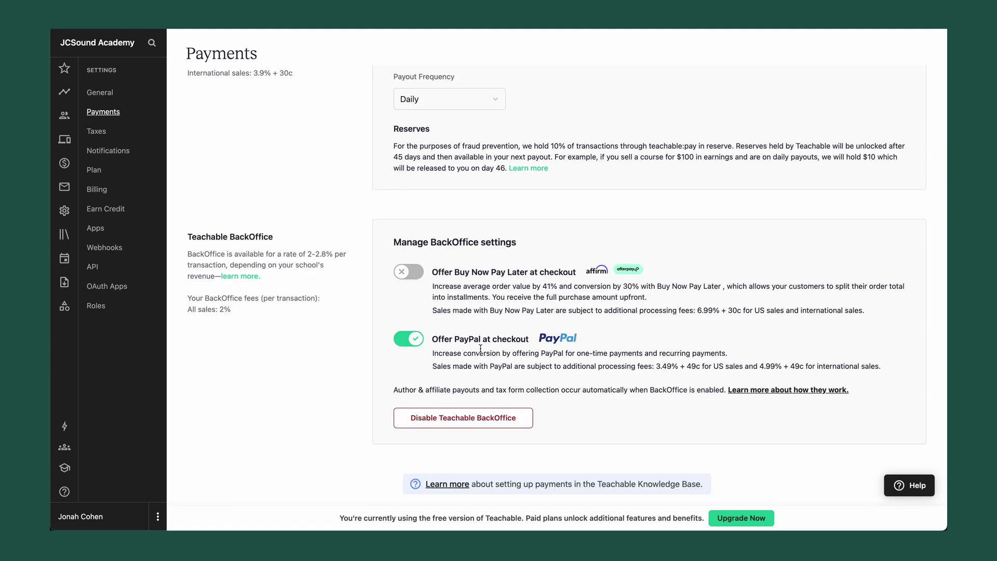
{"action": "left_click_drag", "start_coordinate": [432, 339], "coordinate": [533, 343]}
{"action": "triple_click", "coordinate": [441, 271]}
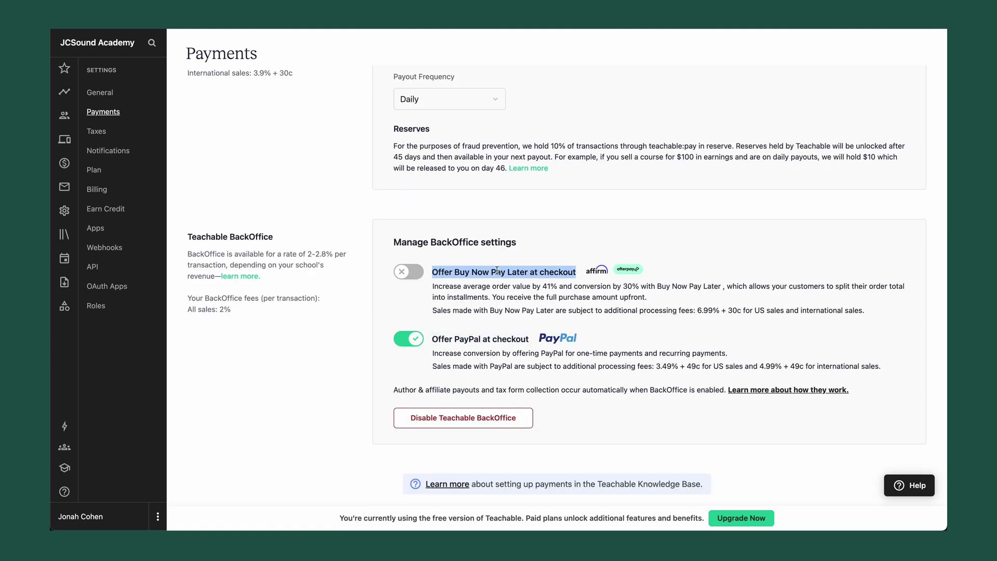
{"action": "left_click", "coordinate": [518, 293]}
{"action": "scroll", "coordinate": [589, 173], "scroll_direction": "up", "scroll_amount": 2}
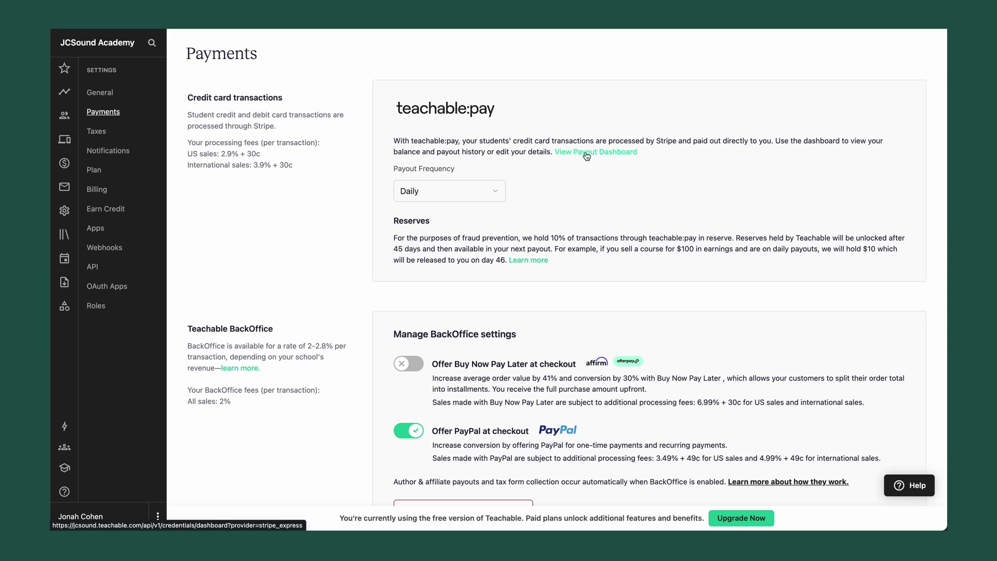
{"action": "left_click", "coordinate": [586, 155]}
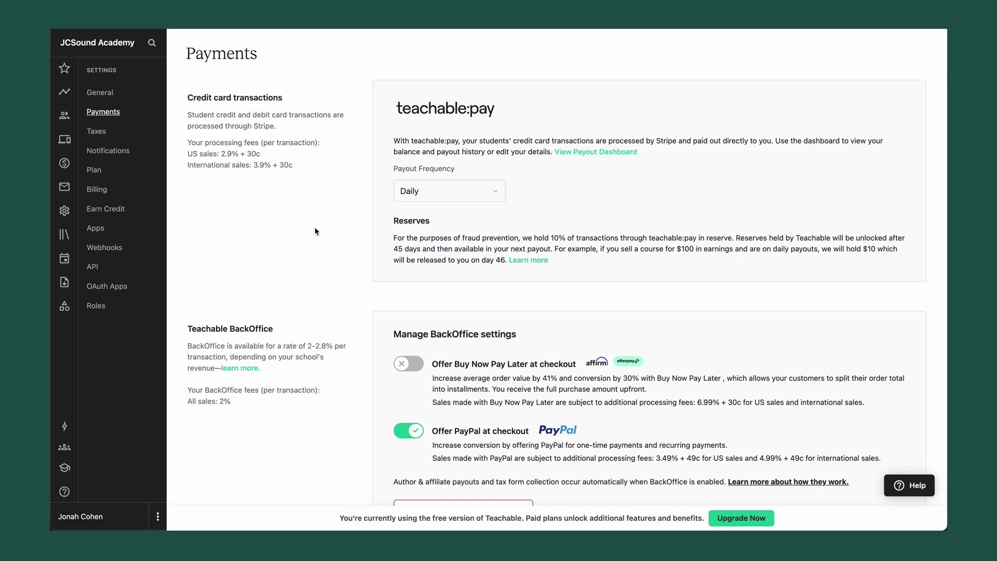
Add a one-time Standard Pricing plan at 155.00 USD to Become Your Own Producer.
{"action": "left_click", "coordinate": [64, 232]}
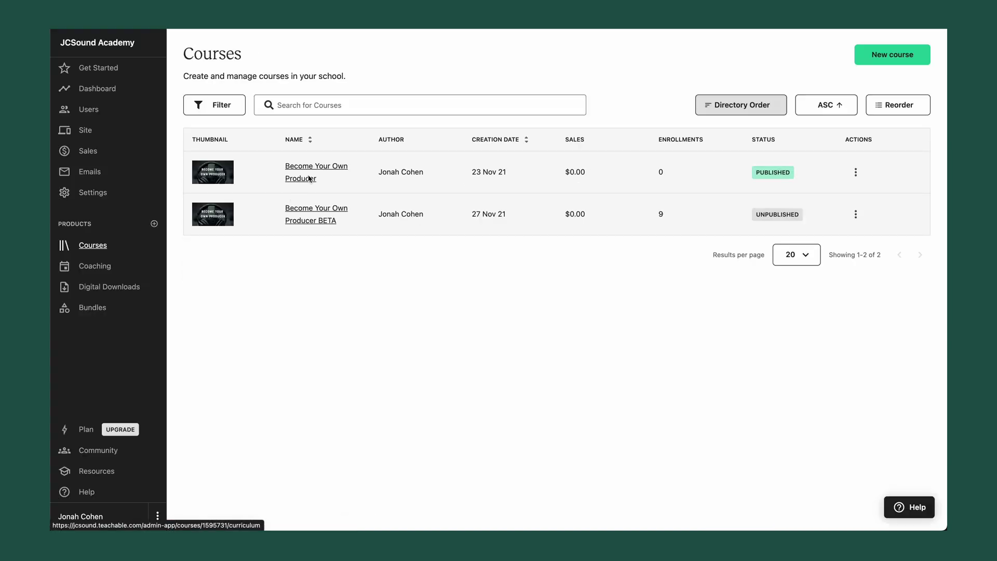
{"action": "left_click", "coordinate": [309, 179]}
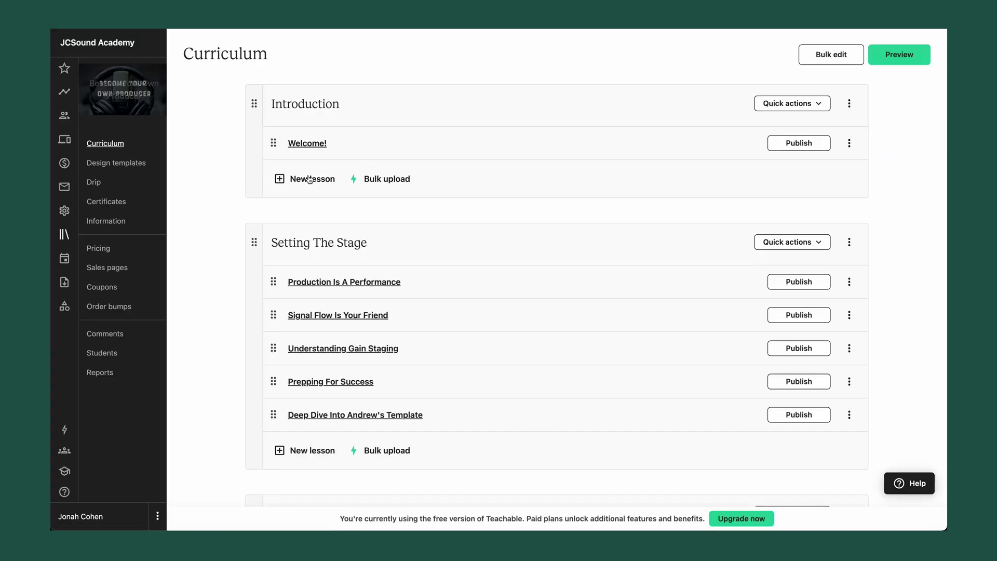
{"action": "left_click", "coordinate": [100, 250]}
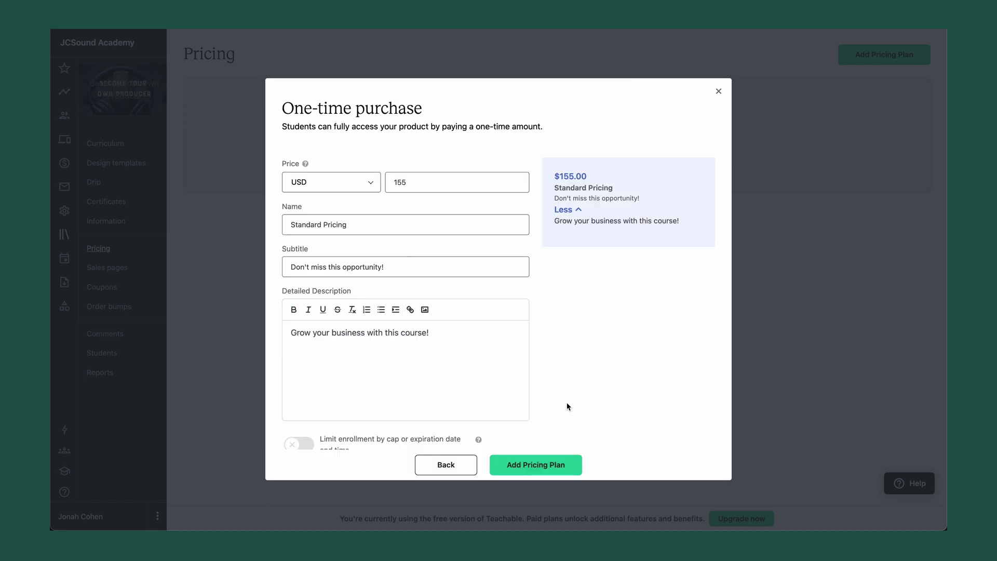
{"action": "scroll", "coordinate": [567, 407], "scroll_direction": "down", "scroll_amount": 4}
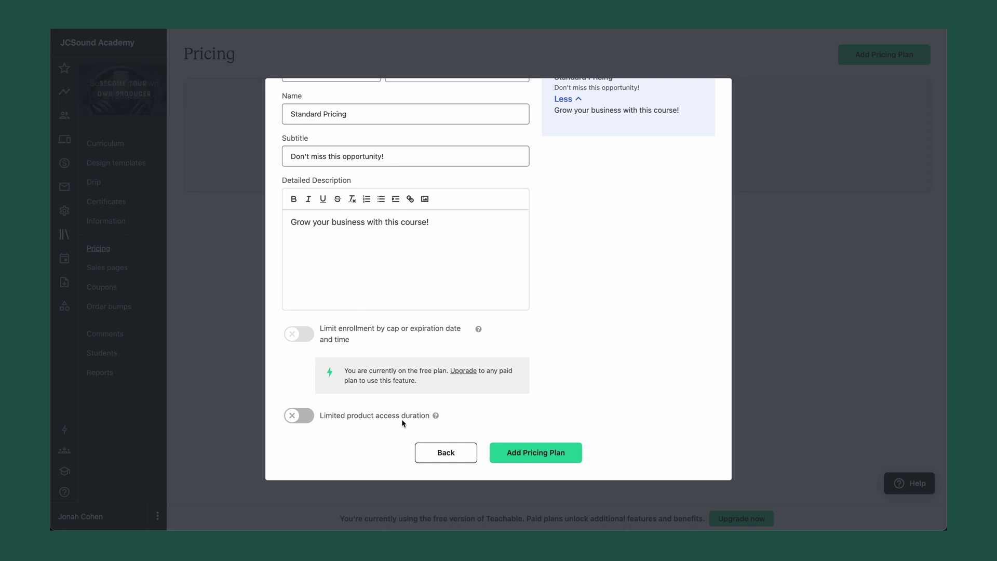
{"action": "left_click", "coordinate": [570, 453]}
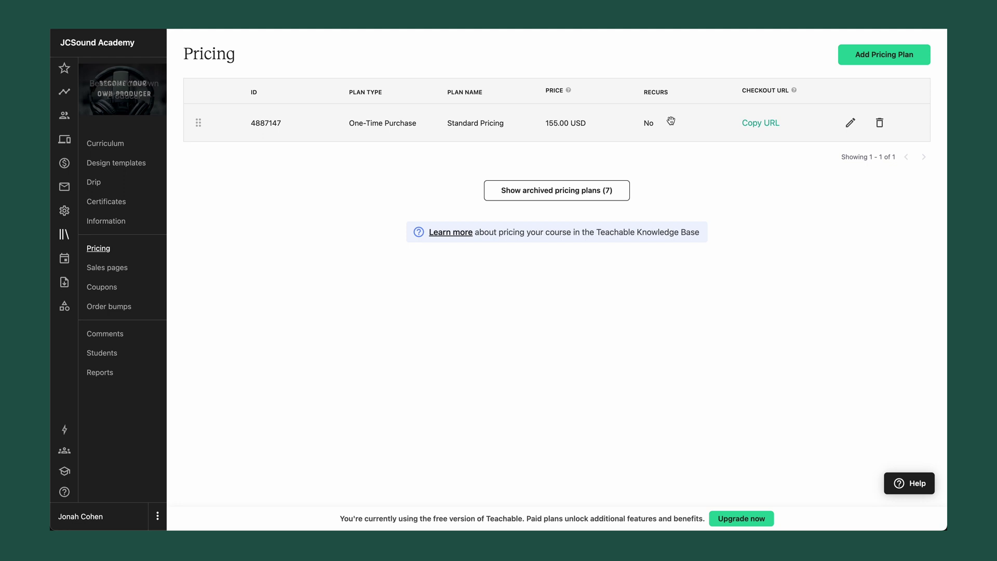
Add a Pricing block to the course's sales page and copy the Standard Pricing checkout URL.
{"action": "left_click", "coordinate": [112, 269]}
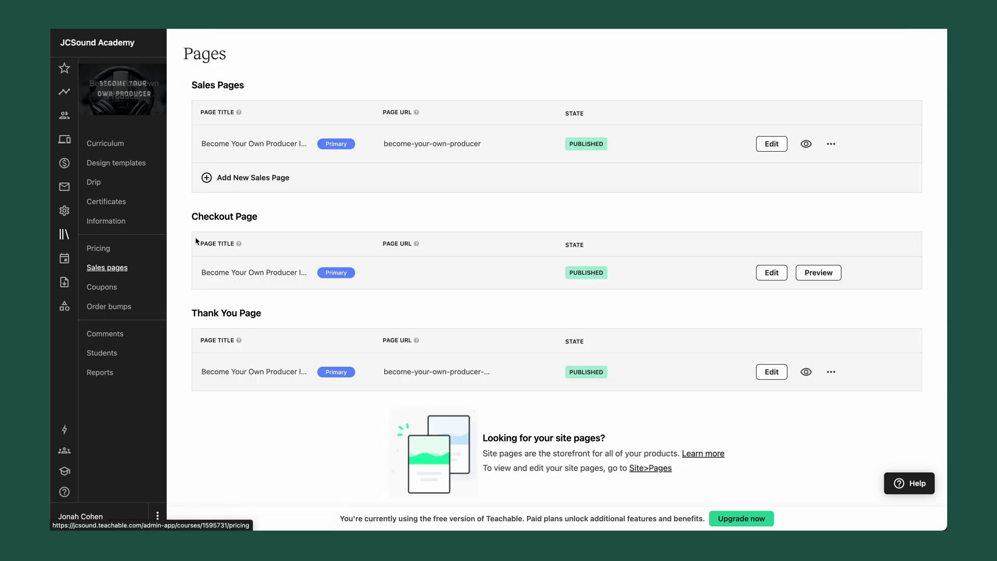
{"action": "left_click", "coordinate": [771, 144]}
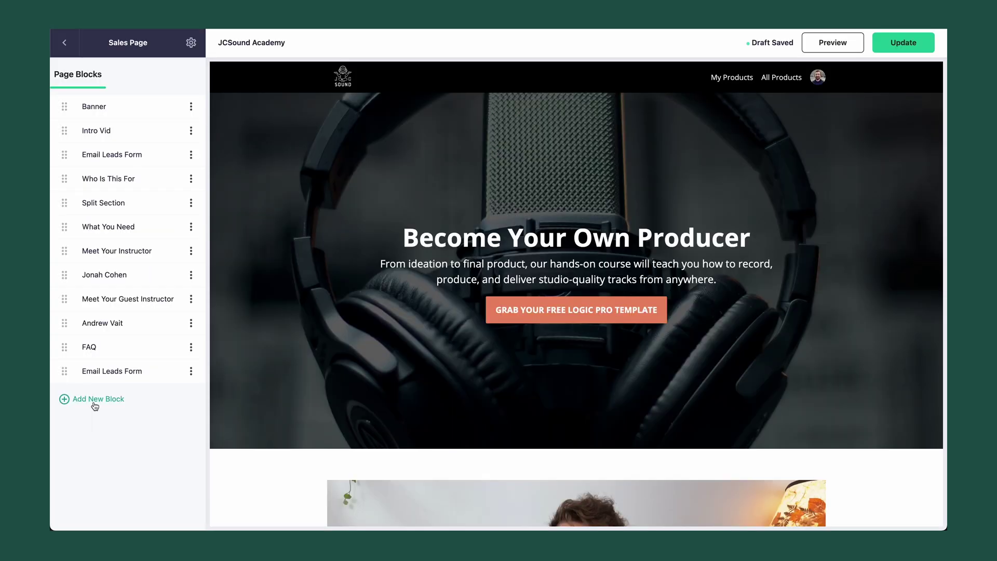
{"action": "left_click", "coordinate": [94, 401]}
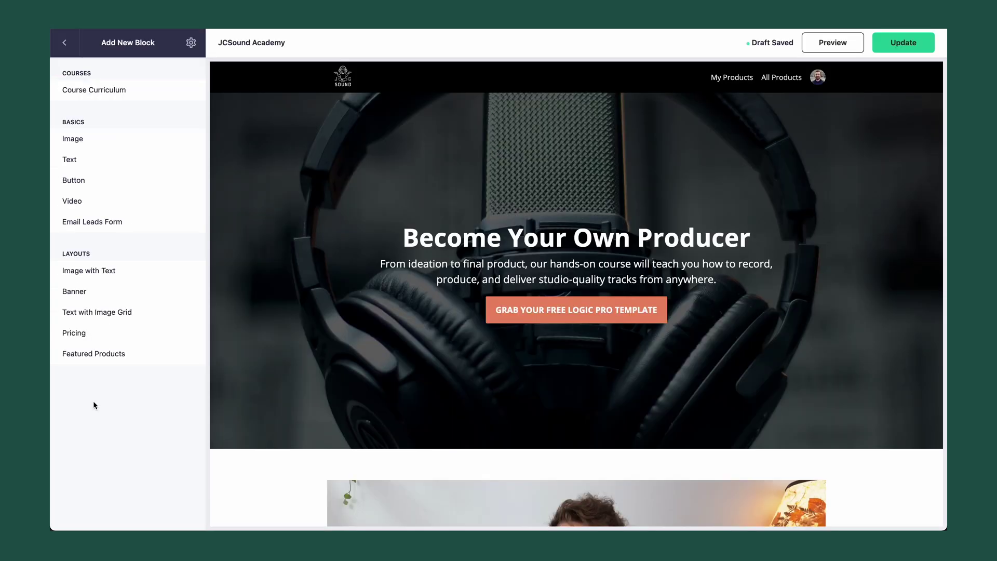
{"action": "left_click", "coordinate": [85, 337]}
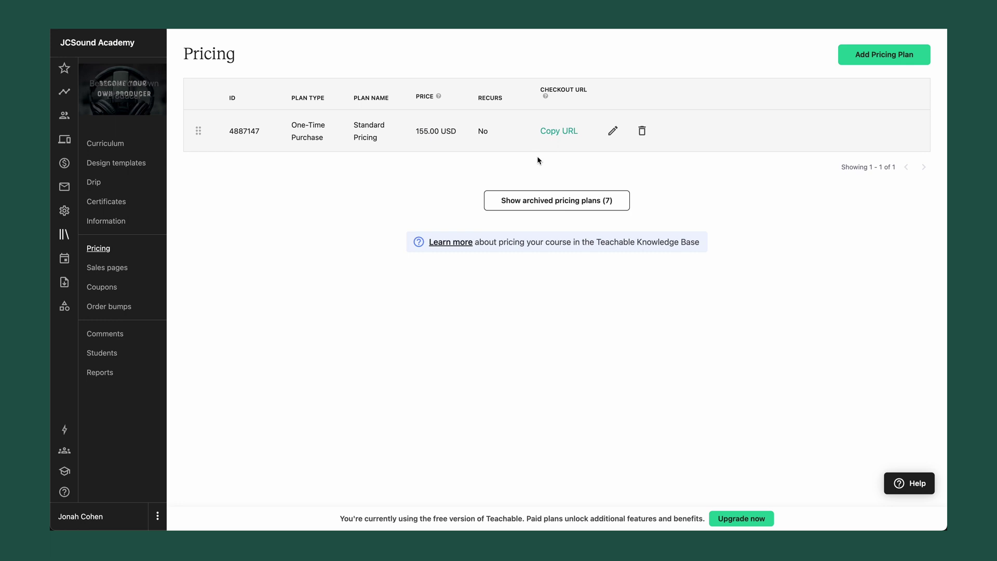
{"action": "left_click", "coordinate": [562, 133]}
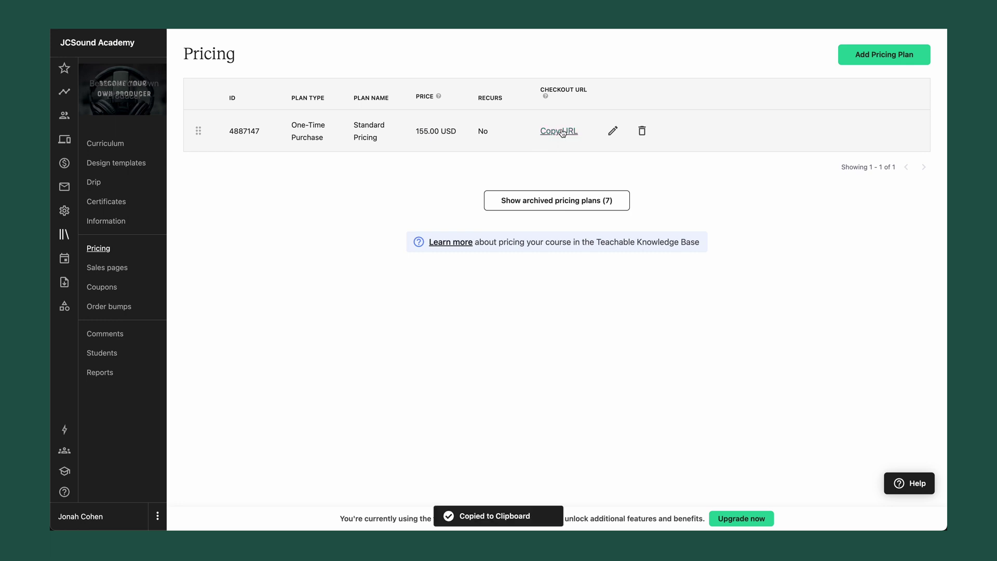